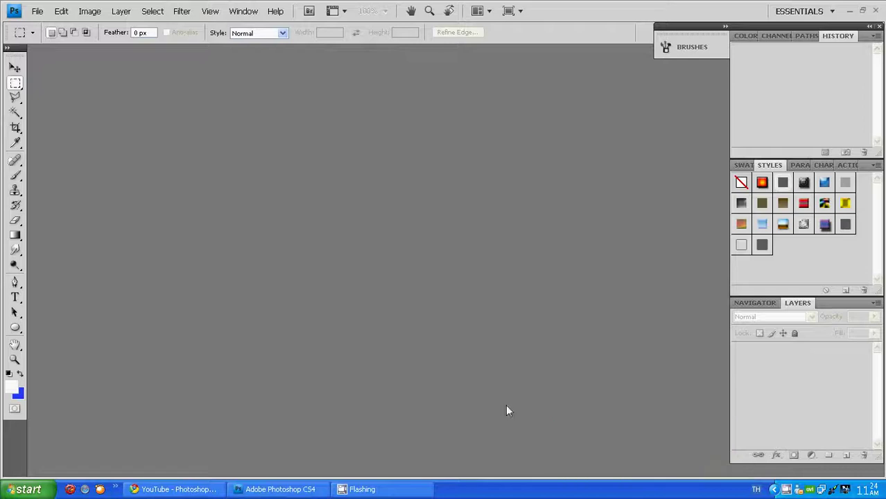
Step: Create a new white 400 × 400 pixel document at 72 pixels/inch
{"action": "left_click", "coordinate": [36, 11]}
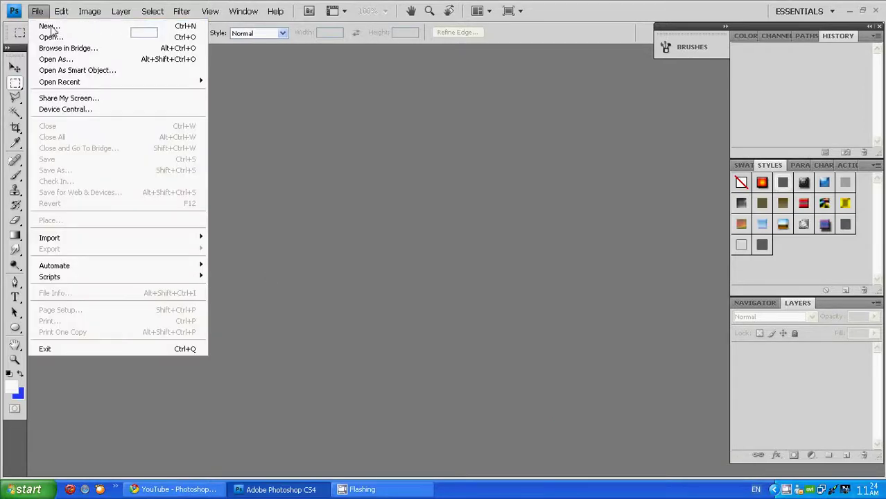
{"action": "left_click", "coordinate": [50, 26]}
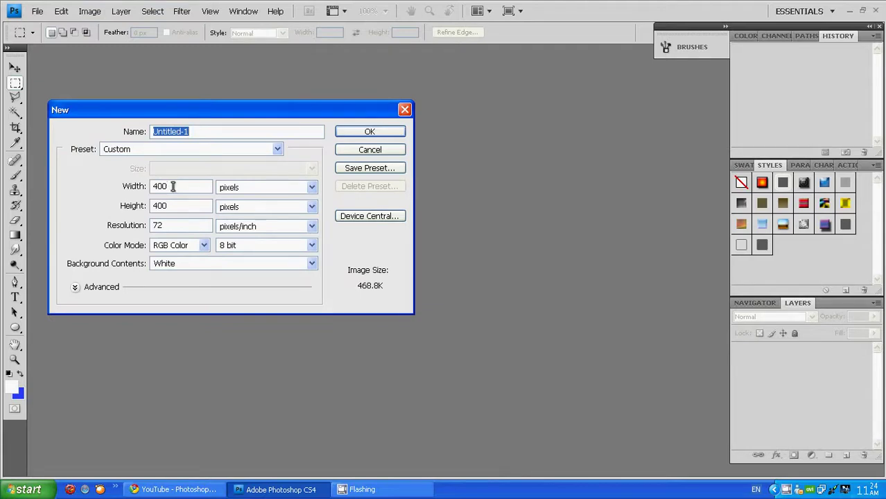
{"action": "left_click_drag", "start_coordinate": [173, 185], "coordinate": [143, 186]}
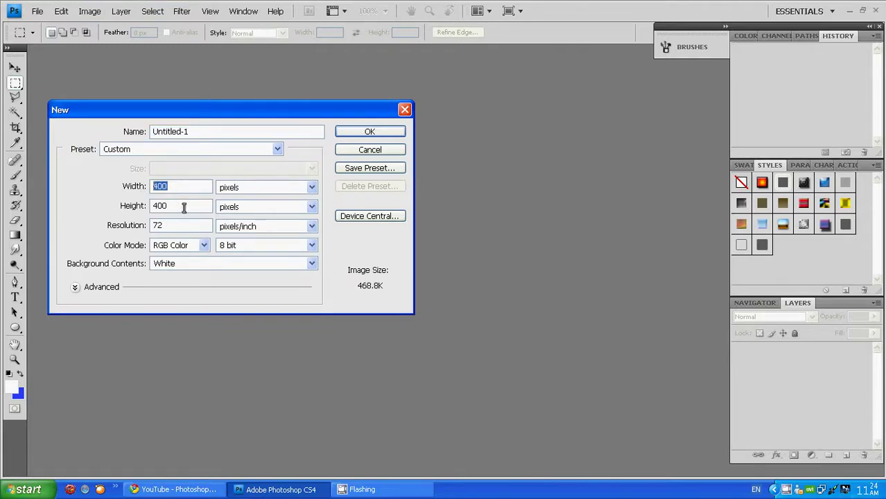
{"action": "left_click_drag", "start_coordinate": [184, 206], "coordinate": [109, 194]}
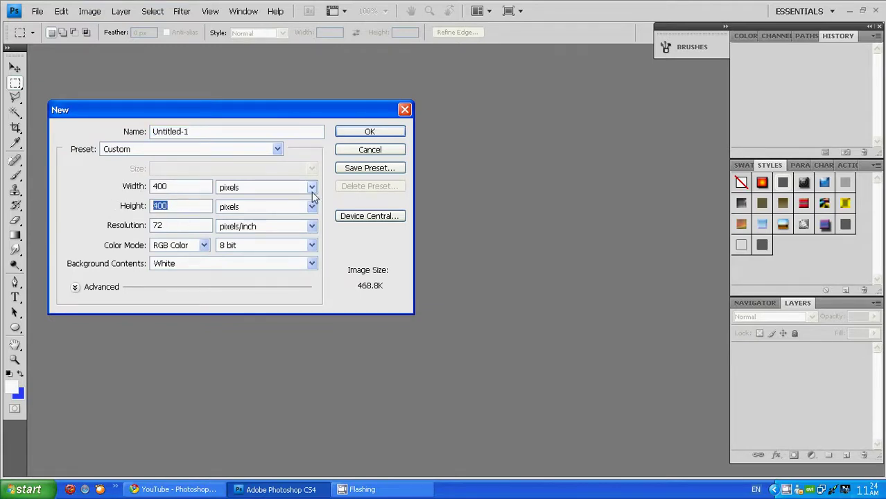
{"action": "left_click", "coordinate": [355, 131]}
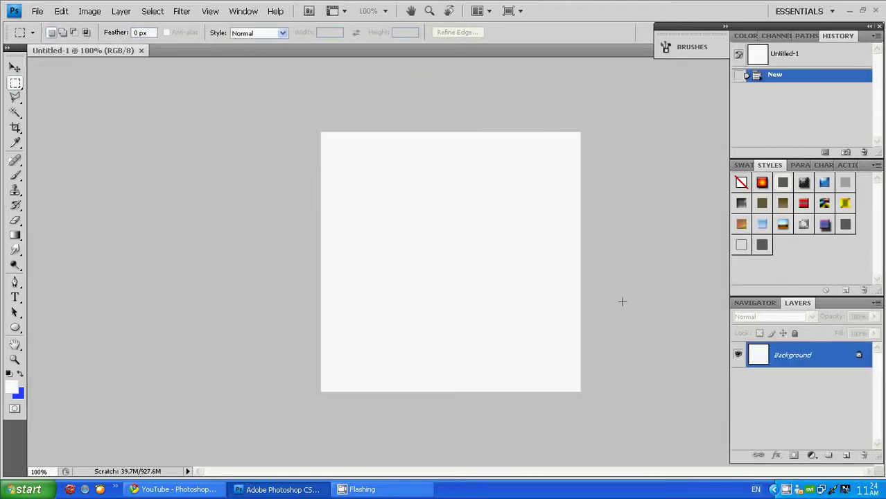
Step: Add an empty Layer 1 above the Background and make blue the foreground colour
{"action": "left_click", "coordinate": [847, 456]}
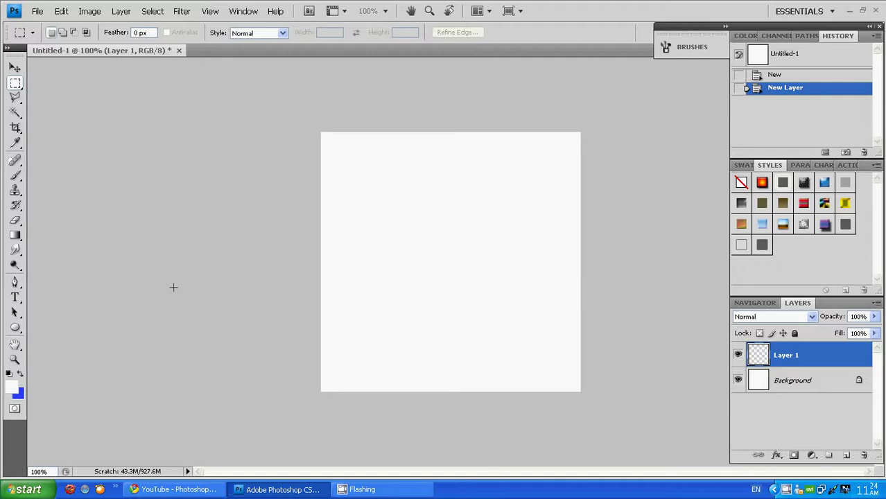
{"action": "left_click", "coordinate": [21, 372]}
{"action": "right_click", "coordinate": [15, 84]}
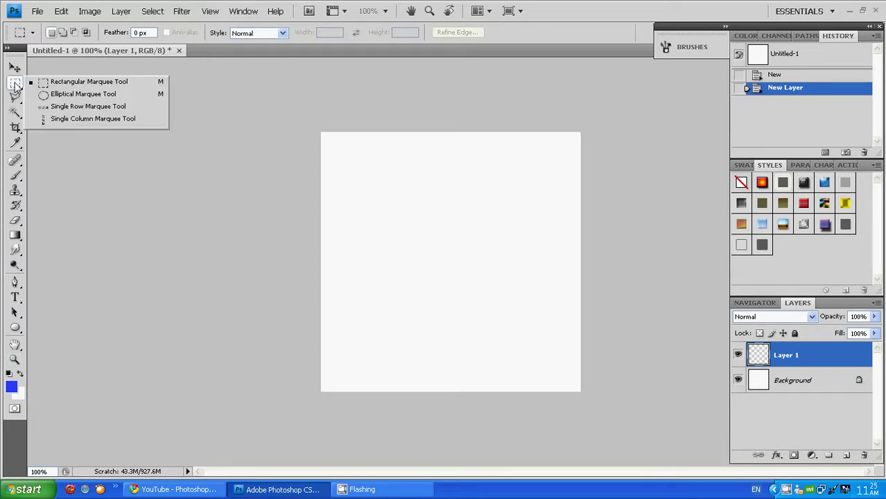
{"action": "left_click", "coordinate": [64, 96]}
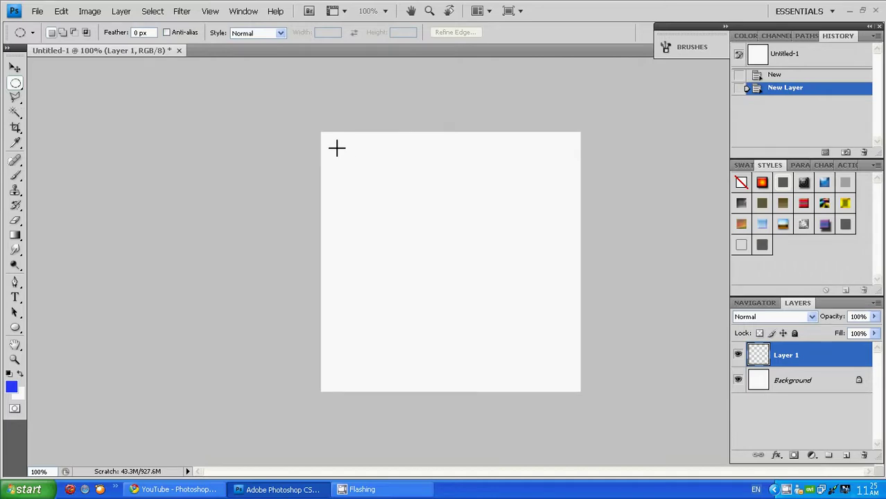
Step: Draw a large circular selection and nudge it toward the canvas centre
{"action": "left_click_drag", "start_coordinate": [335, 147], "coordinate": [568, 368]}
{"action": "left_click_drag", "start_coordinate": [567, 368], "coordinate": [570, 373]}
{"action": "left_click_drag", "start_coordinate": [482, 265], "coordinate": [483, 270]}
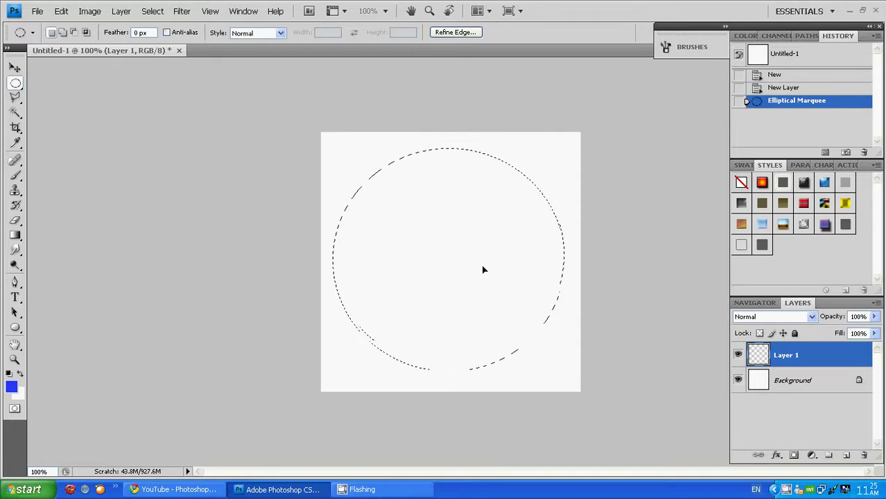
{"action": "key", "text": "Right"}
{"action": "key", "text": "Right"}
{"action": "key", "text": "Right"}
{"action": "key", "text": "Down"}
{"action": "key", "text": "Down"}
{"action": "key", "text": "Down"}
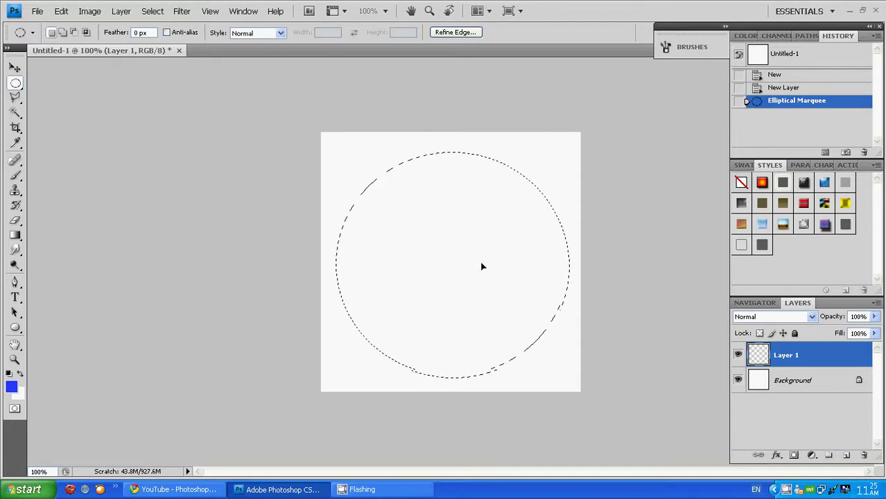
{"action": "left_click_drag", "start_coordinate": [483, 267], "coordinate": [481, 264]}
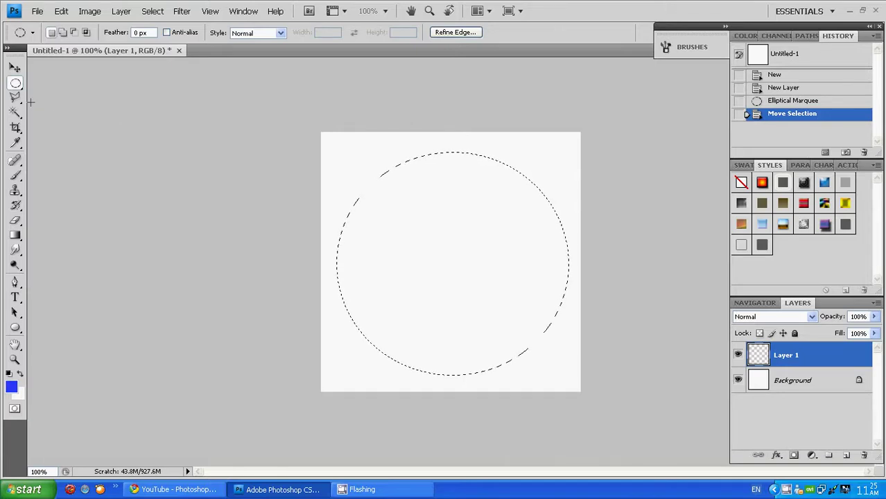
Step: Fill the circle on Layer 1 with the blue foreground colour, then add an empty Layer 2
{"action": "left_click", "coordinate": [62, 12]}
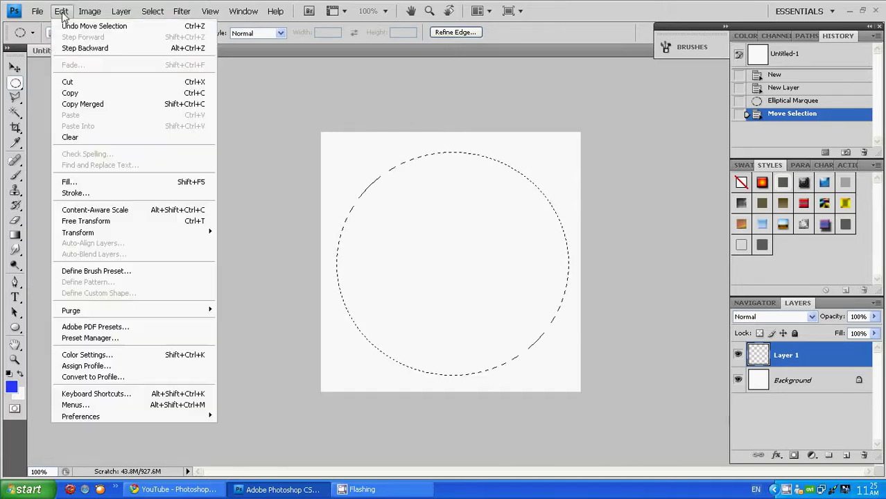
{"action": "left_click", "coordinate": [69, 183]}
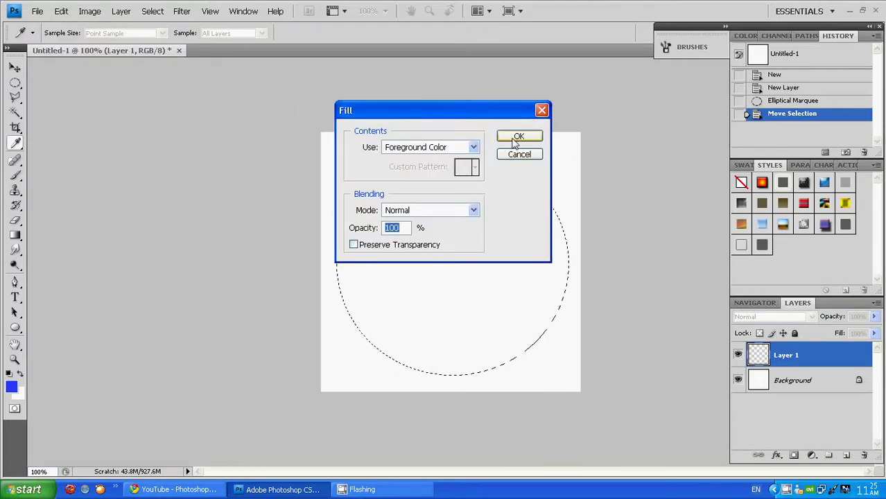
{"action": "left_click", "coordinate": [515, 136]}
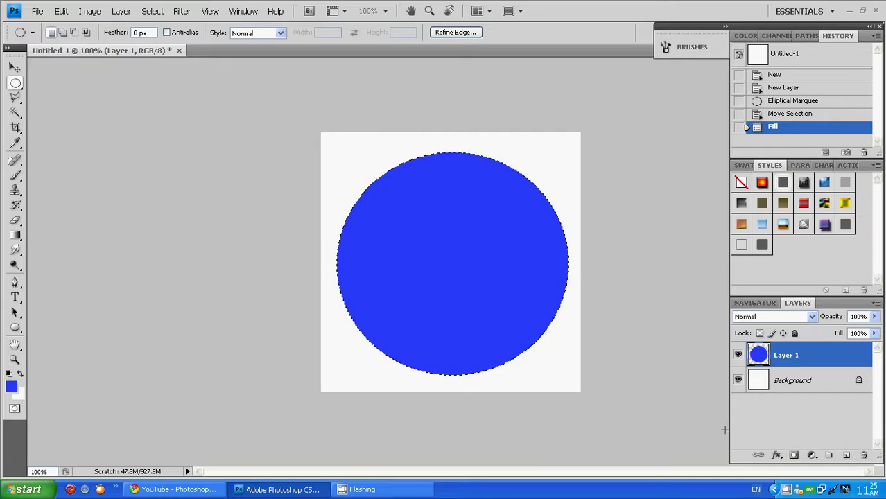
{"action": "left_click", "coordinate": [847, 456]}
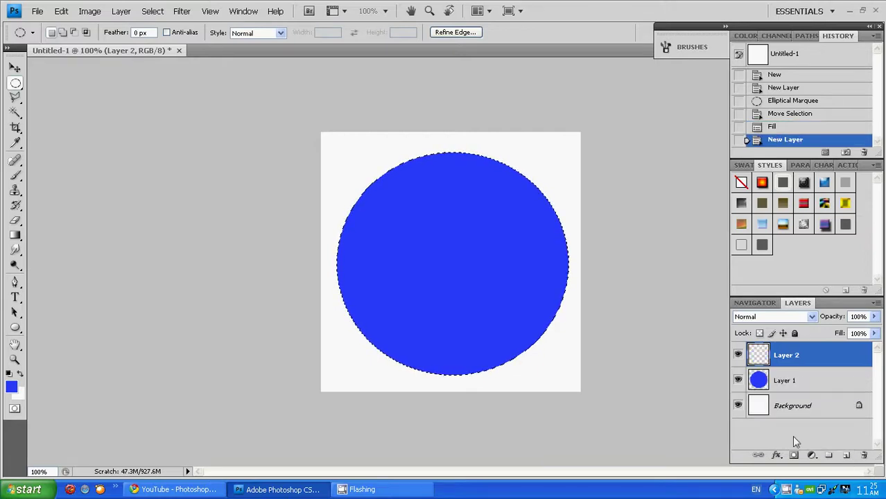
Step: Set white as foreground, deselect the circle, and draw a flat oval over its top
{"action": "left_click", "coordinate": [21, 374]}
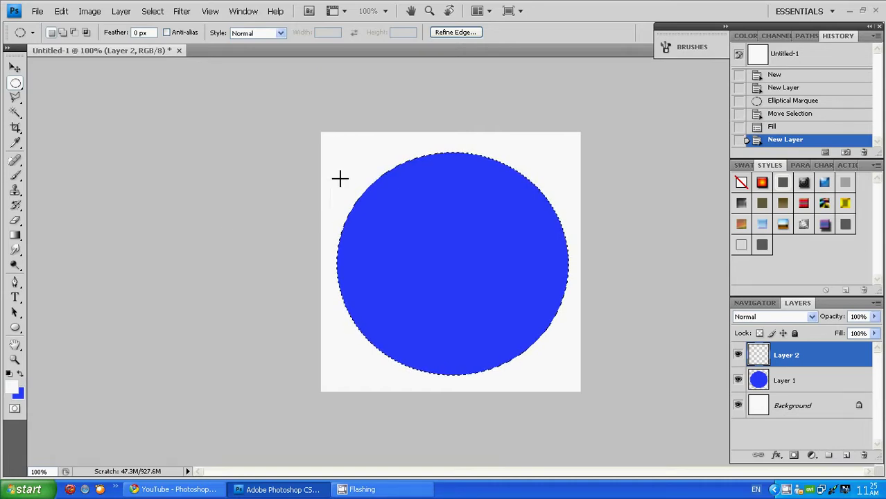
{"action": "key", "text": "ctrl+d"}
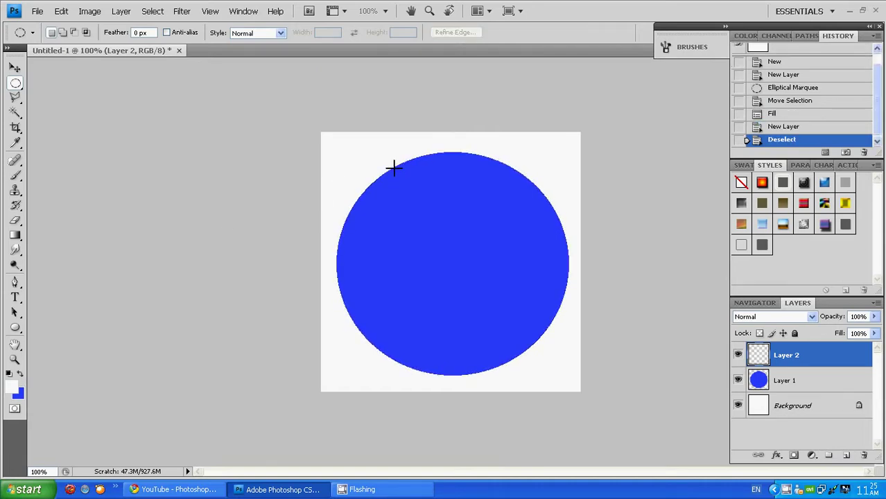
{"action": "left_click_drag", "start_coordinate": [375, 163], "coordinate": [524, 256]}
{"action": "left_click_drag", "start_coordinate": [525, 256], "coordinate": [530, 256]}
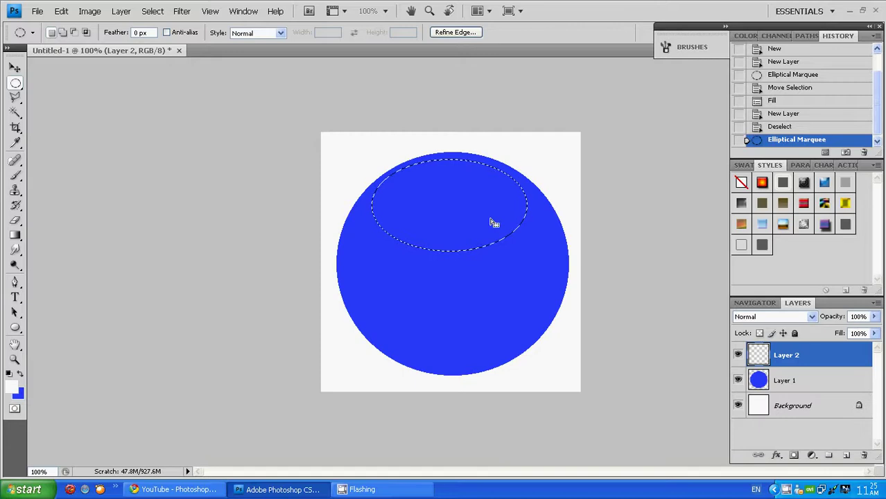
{"action": "left_click_drag", "start_coordinate": [491, 222], "coordinate": [494, 217]}
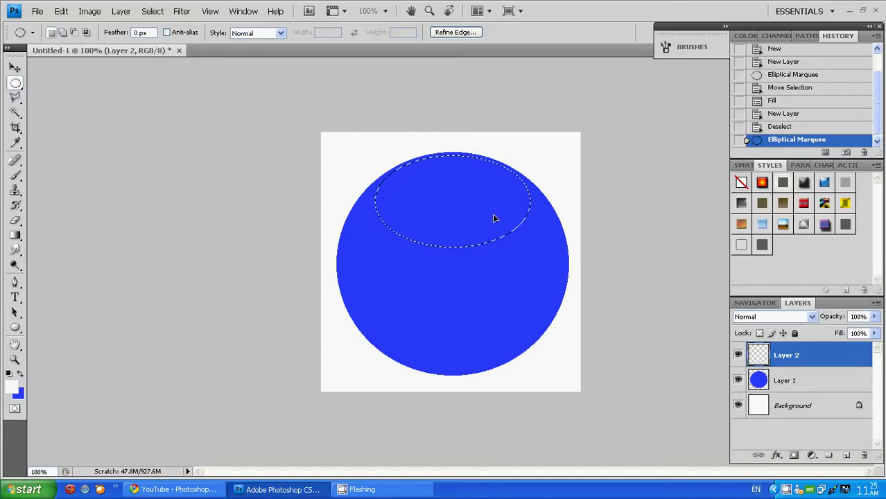
{"action": "left_click_drag", "start_coordinate": [494, 218], "coordinate": [491, 220]}
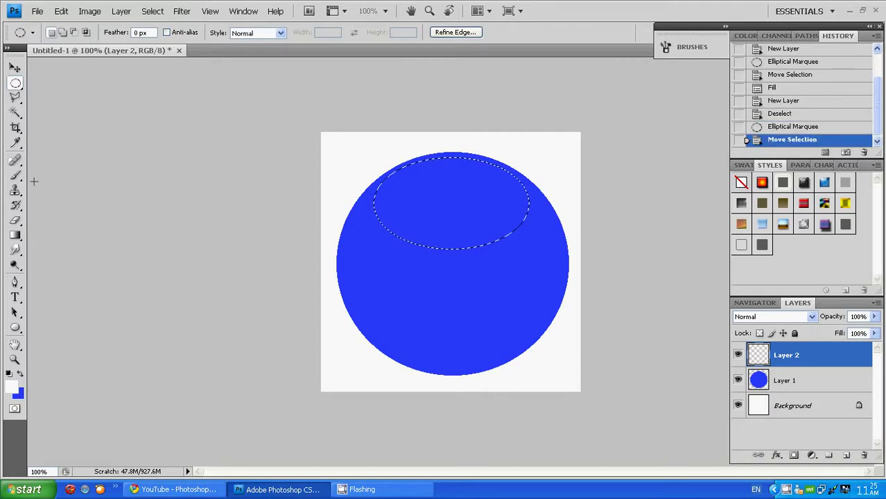
Step: Fill the oval with a Foreground to Transparent white gradient dragged from its top downward
{"action": "left_click", "coordinate": [15, 236]}
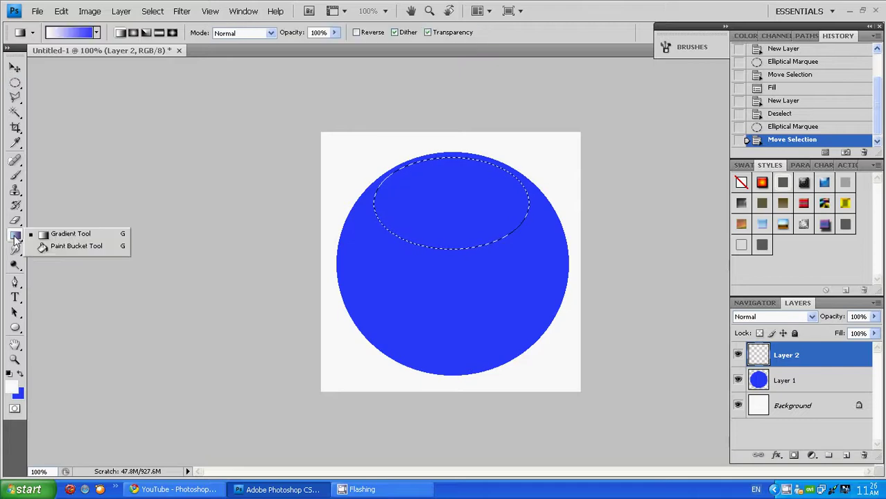
{"action": "left_click", "coordinate": [58, 235]}
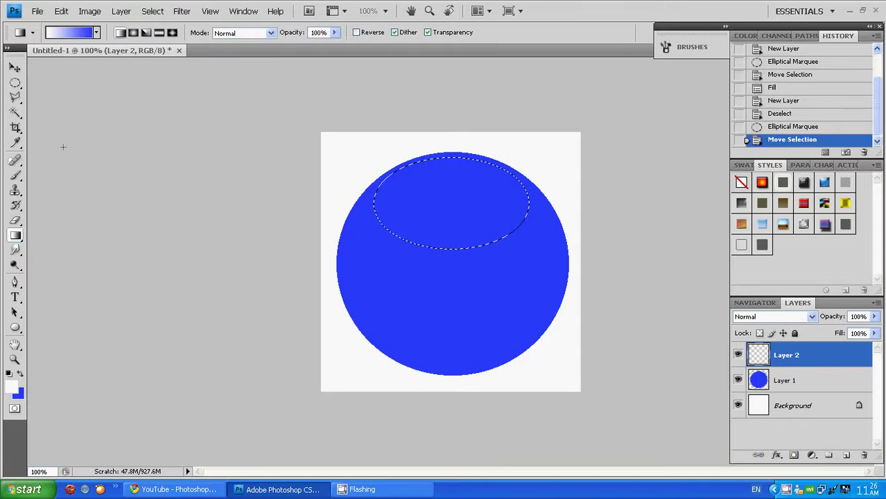
{"action": "left_click", "coordinate": [64, 34]}
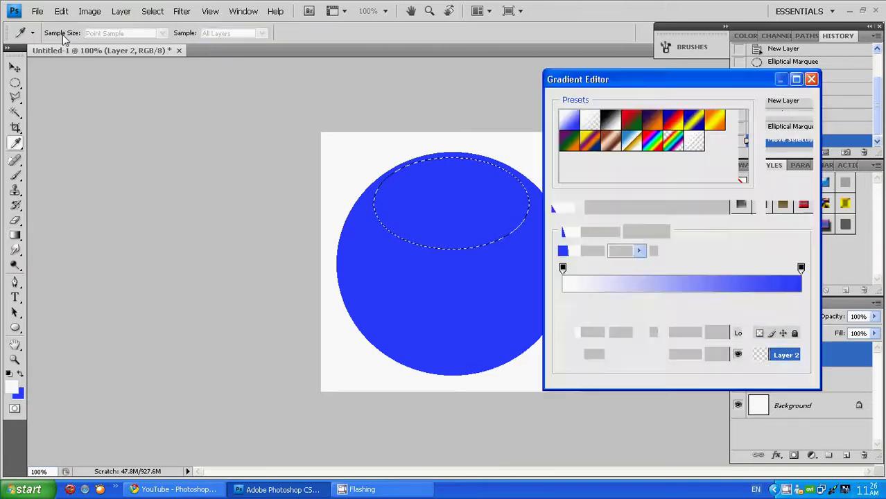
{"action": "left_click", "coordinate": [591, 123]}
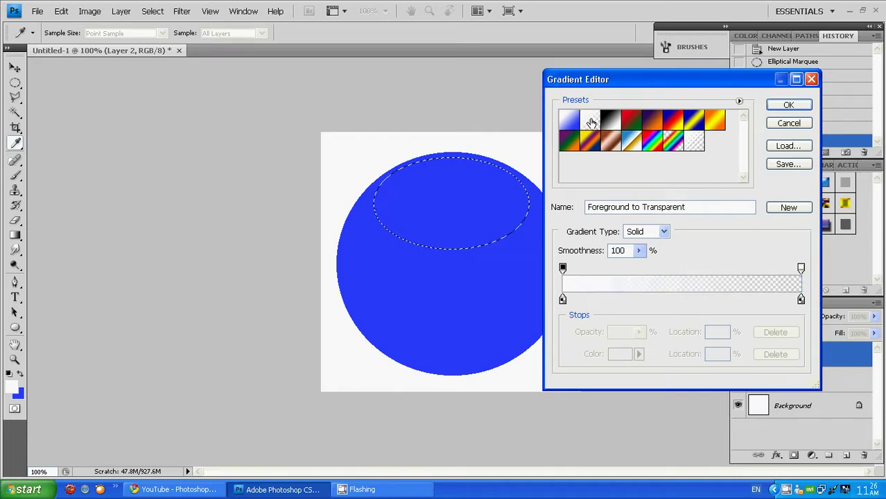
{"action": "left_click", "coordinate": [788, 106]}
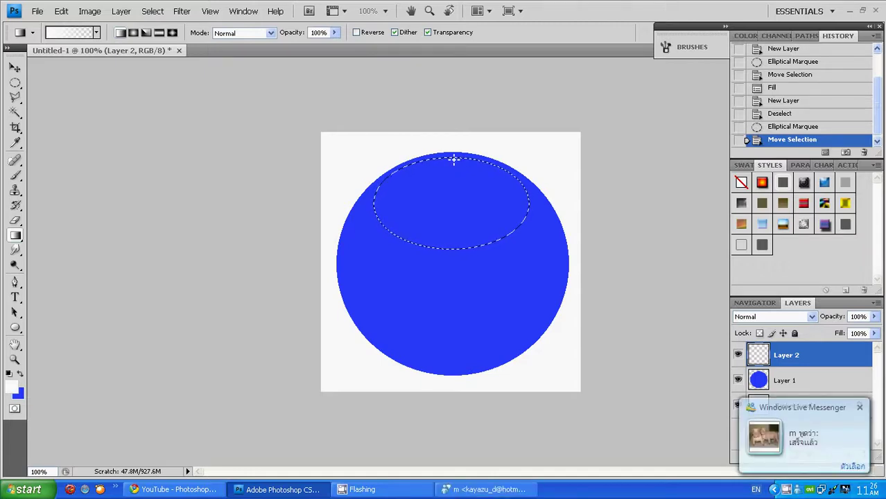
{"action": "left_click_drag", "start_coordinate": [454, 160], "coordinate": [455, 233]}
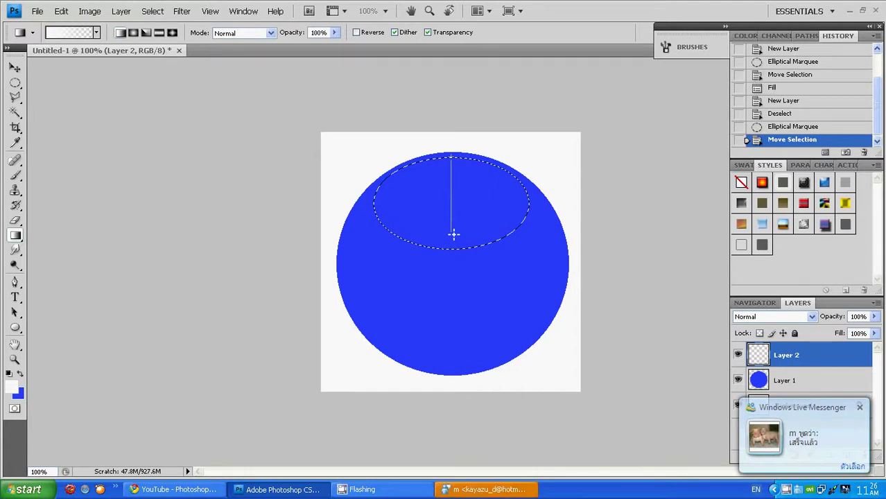
{"action": "left_click_drag", "start_coordinate": [455, 233], "coordinate": [455, 236]}
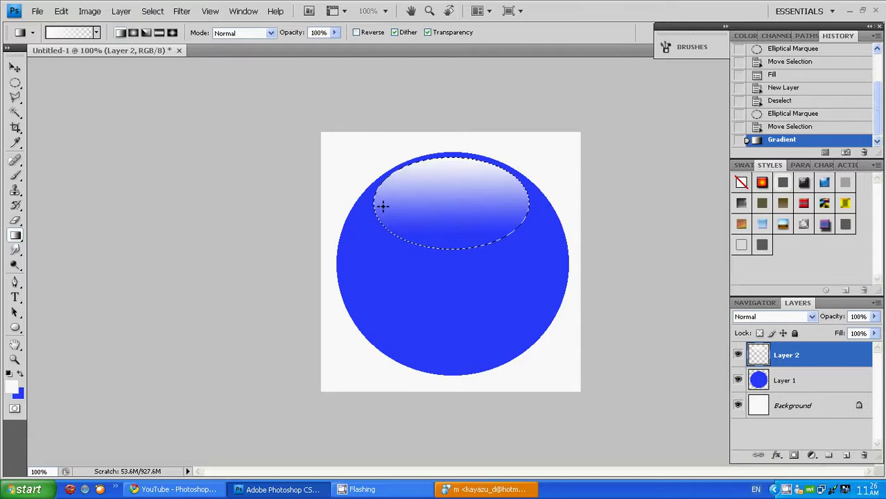
Step: Deselect the oval and duplicate the highlight layer as Layer 2 copy
{"action": "left_click", "coordinate": [15, 83]}
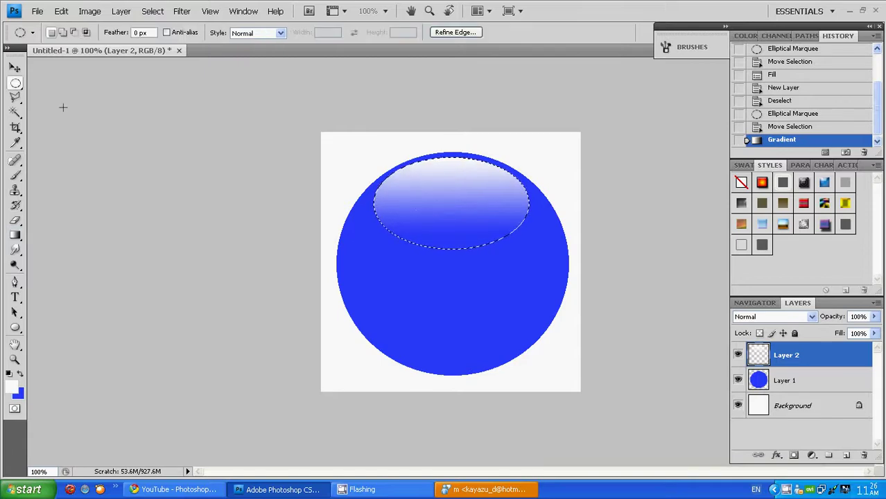
{"action": "left_click", "coordinate": [364, 180]}
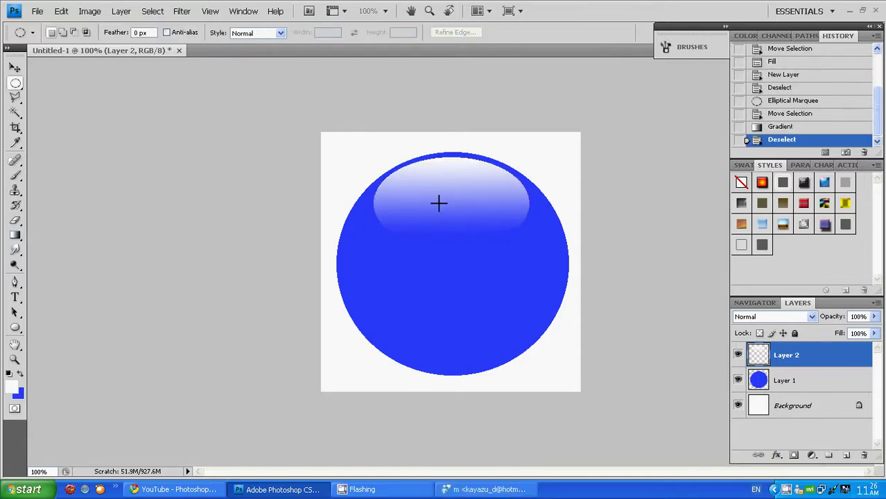
{"action": "left_click", "coordinate": [117, 12]}
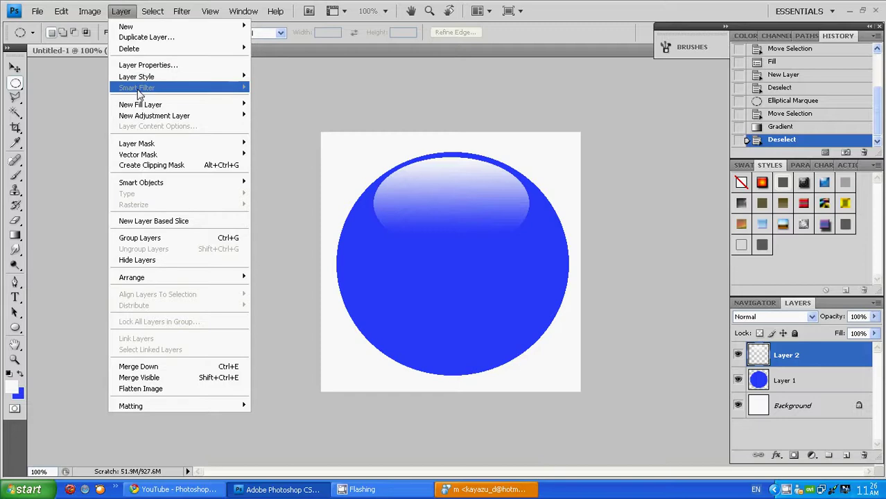
{"action": "left_click", "coordinate": [146, 39]}
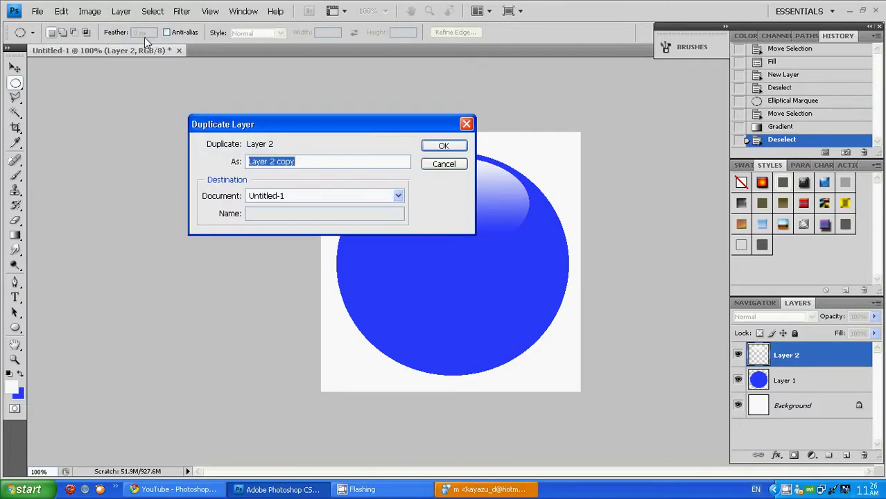
{"action": "left_click", "coordinate": [444, 146]}
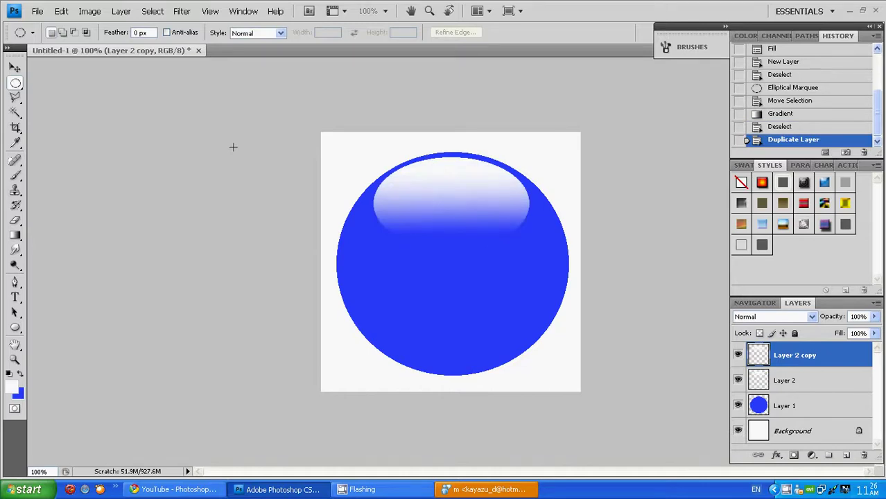
Step: Flip Layer 2 copy vertically and move it to the sphere's bottom as a reflection
{"action": "left_click", "coordinate": [61, 12]}
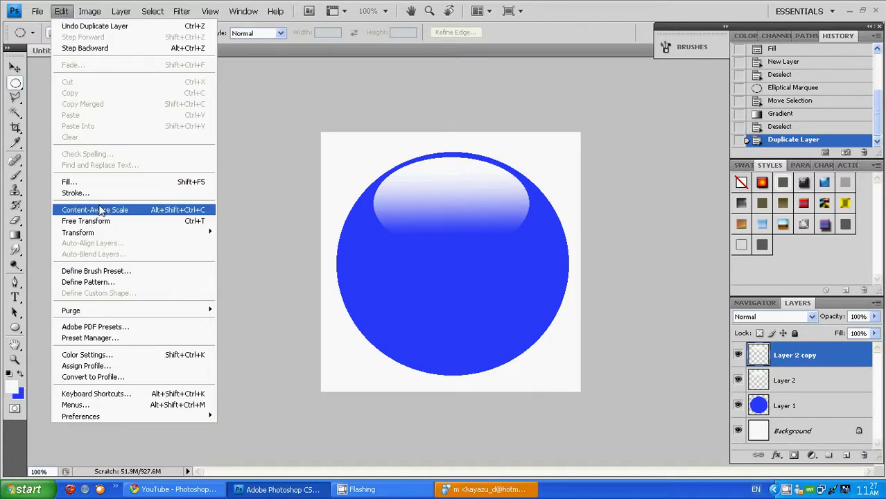
{"action": "mouse_move", "coordinate": [78, 232]}
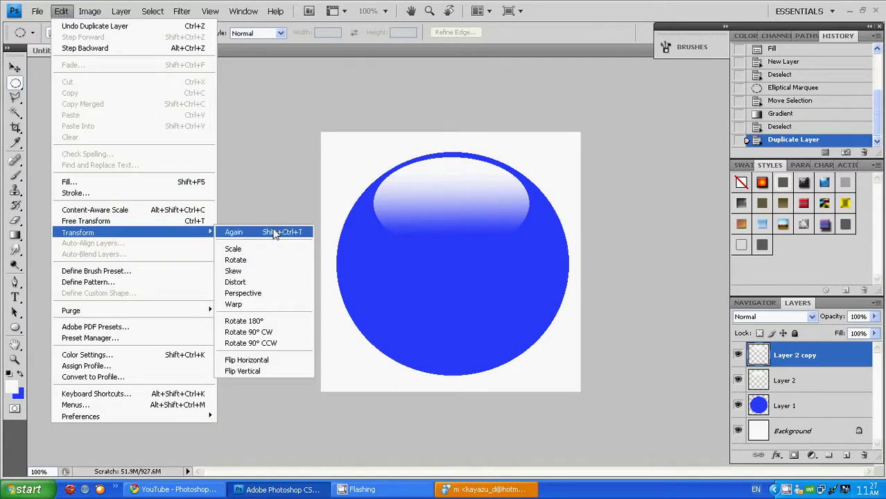
{"action": "left_click", "coordinate": [259, 370]}
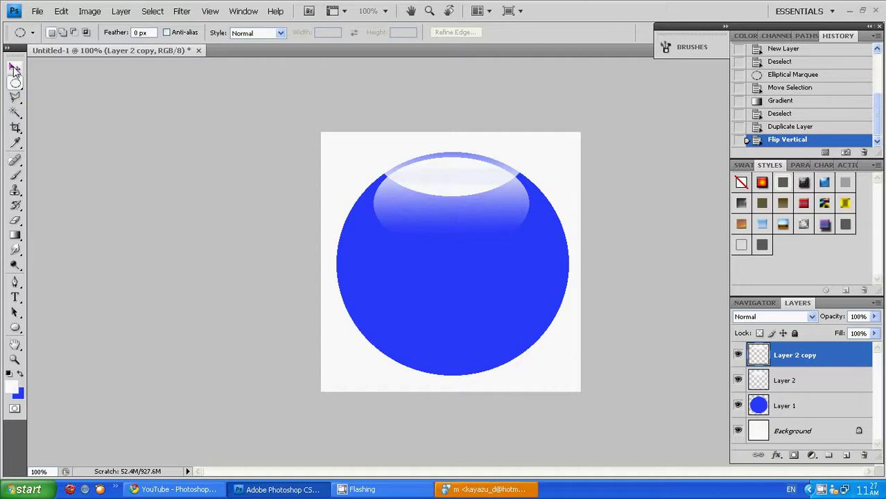
{"action": "left_click", "coordinate": [15, 67]}
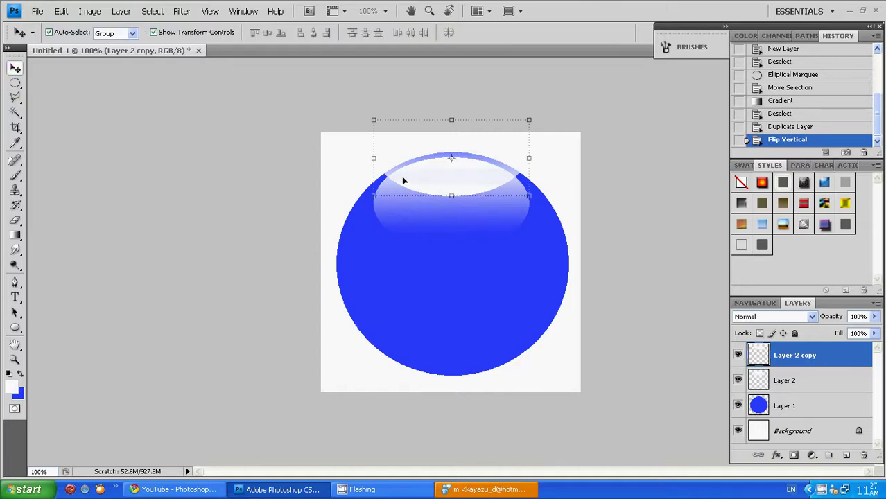
{"action": "left_click_drag", "start_coordinate": [408, 169], "coordinate": [416, 344]}
{"action": "key", "text": "Down"}
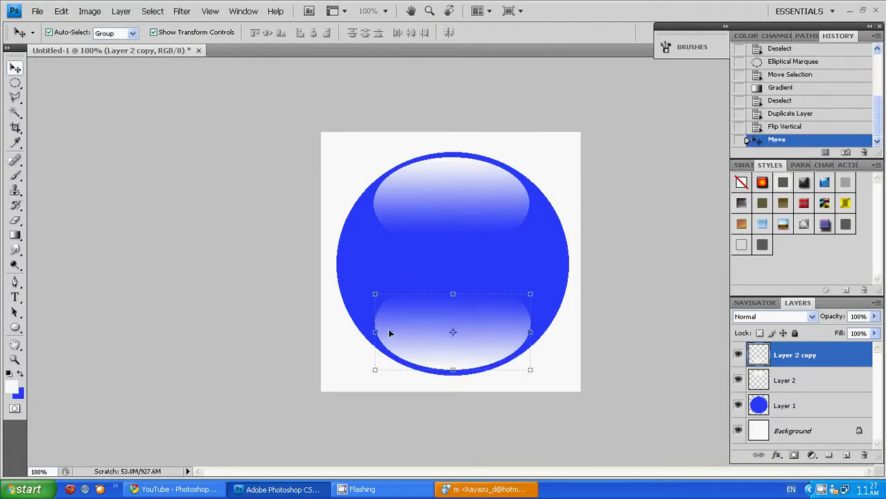
{"action": "key", "text": "Down"}
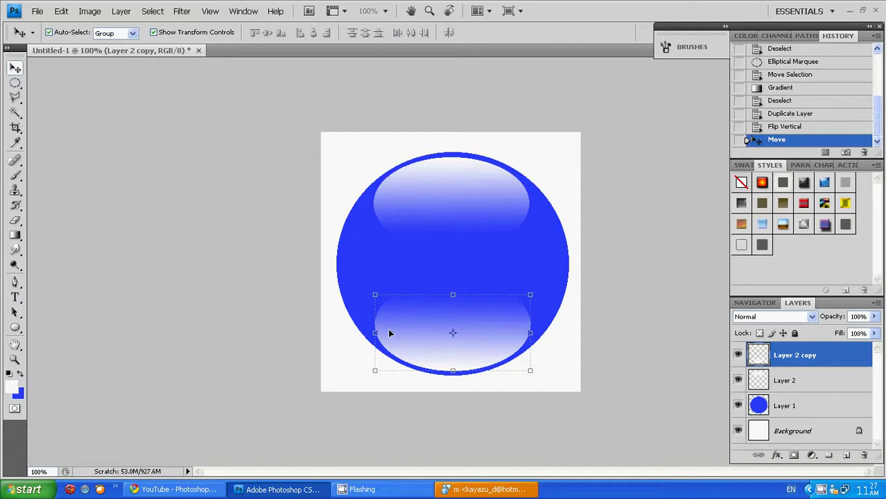
{"action": "key", "text": "Up"}
{"action": "key", "text": "Up"}
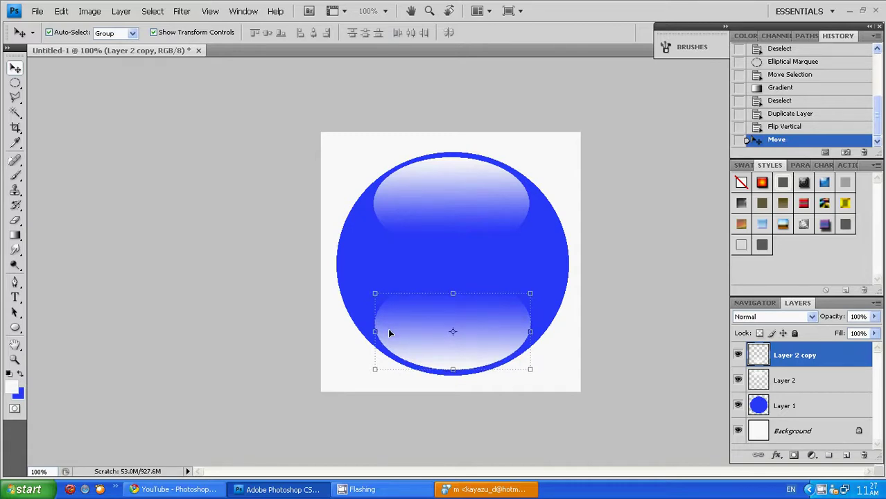
Step: Apply a Gaussian Blur of 12.0 pixels radius to the reflection on Layer 2 copy
{"action": "left_click", "coordinate": [185, 15]}
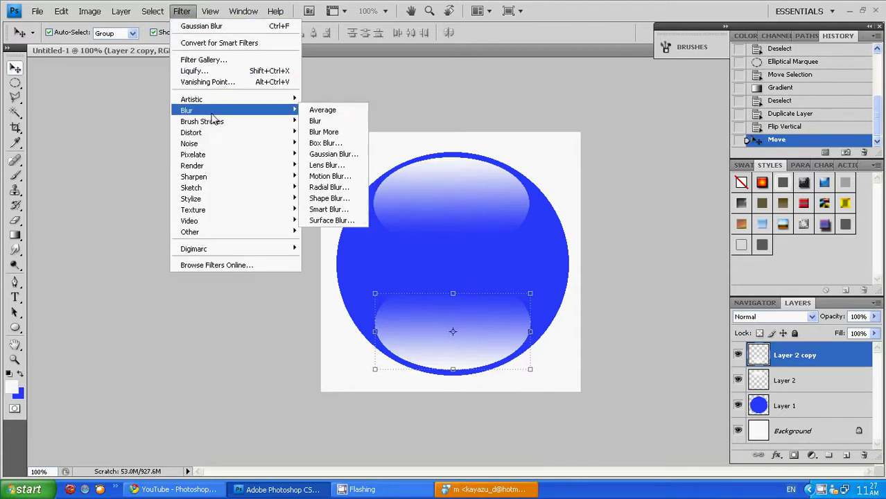
{"action": "mouse_move", "coordinate": [208, 110]}
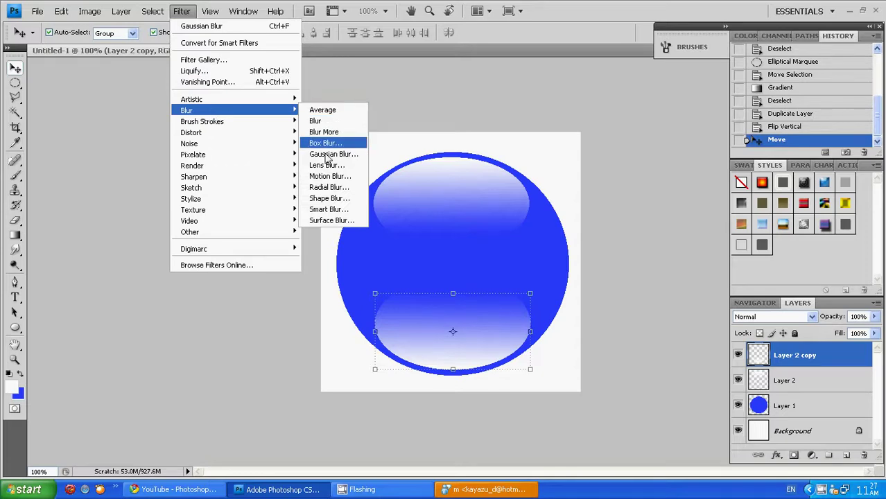
{"action": "left_click", "coordinate": [325, 159]}
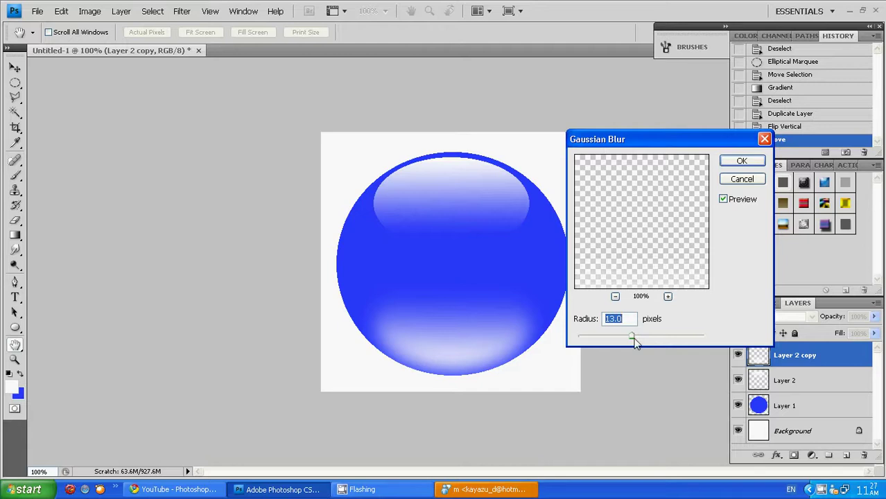
{"action": "left_click_drag", "start_coordinate": [632, 338], "coordinate": [638, 339]}
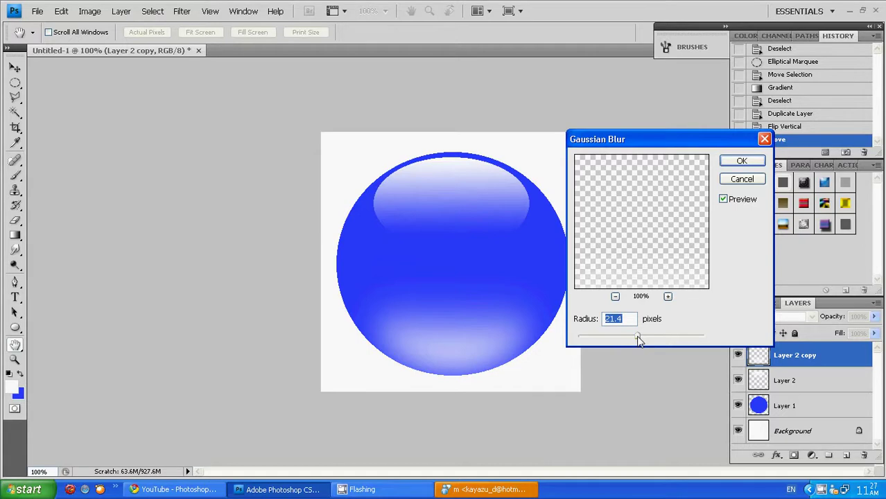
{"action": "left_click_drag", "start_coordinate": [638, 339], "coordinate": [632, 339]}
{"action": "left_click", "coordinate": [636, 339]}
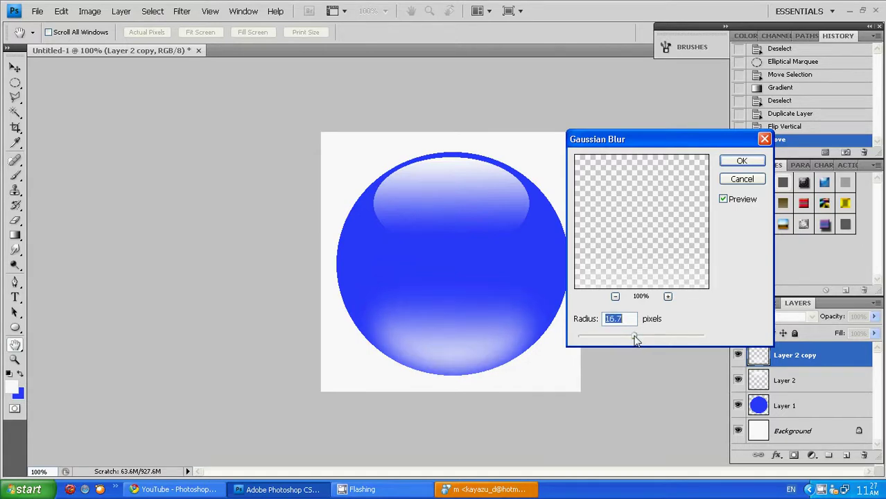
{"action": "left_click", "coordinate": [631, 335]}
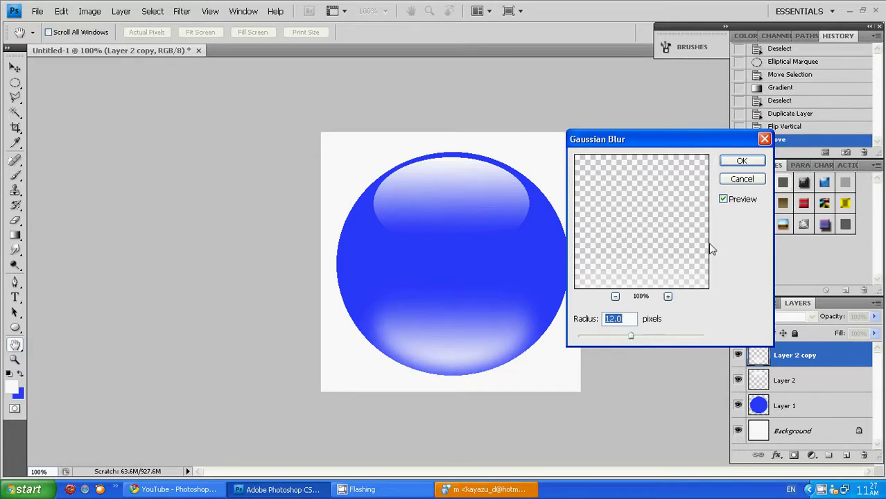
{"action": "left_click", "coordinate": [737, 162]}
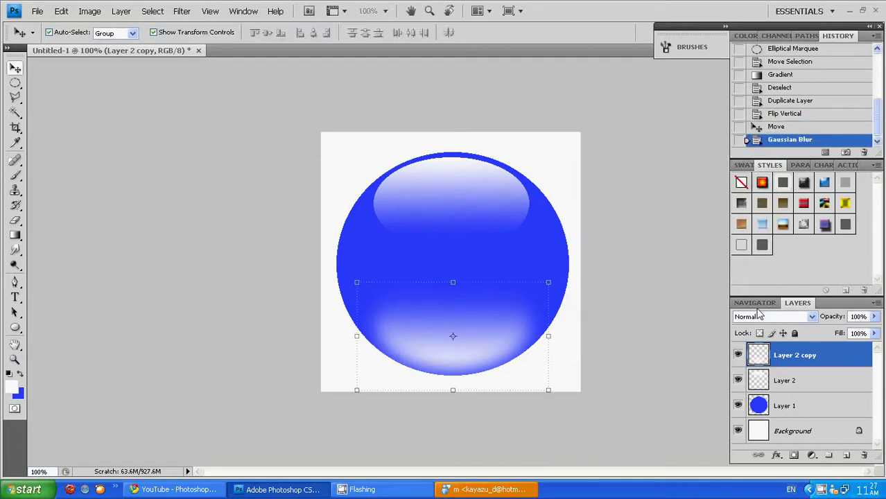
Step: Lower Layer 2 copy's opacity to 77%, then select Layer 1
{"action": "left_click", "coordinate": [875, 317]}
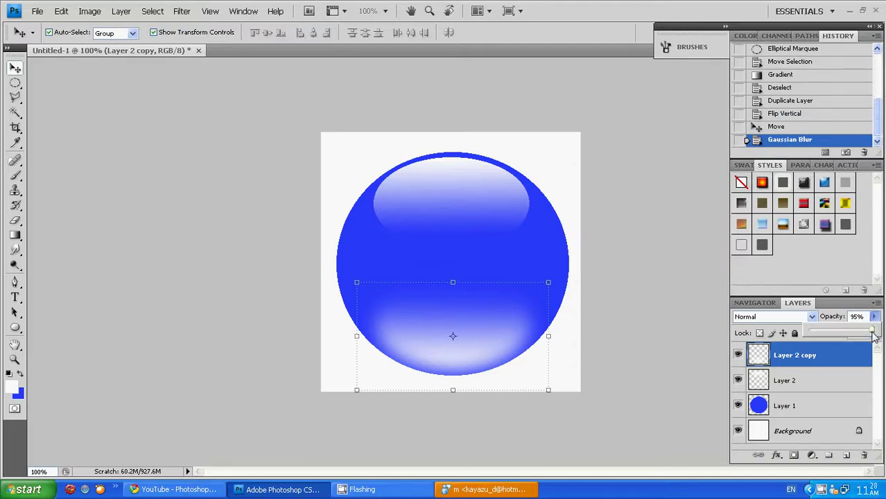
{"action": "left_click_drag", "start_coordinate": [876, 335], "coordinate": [862, 334]}
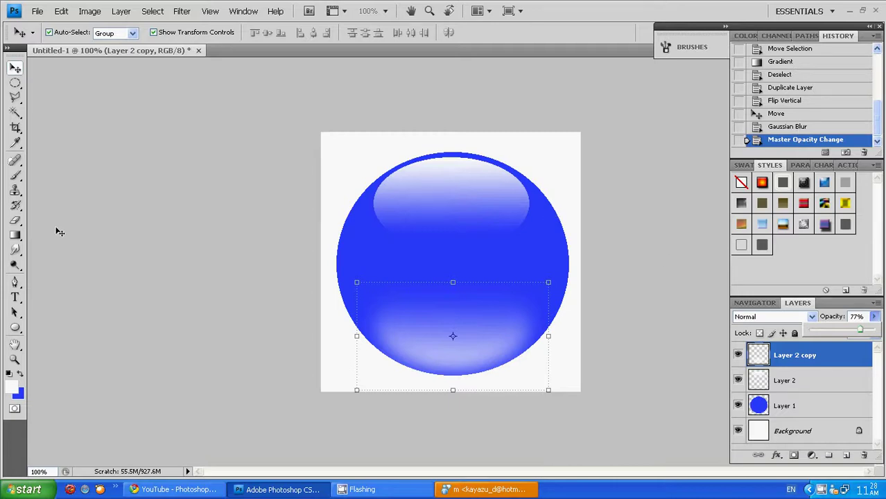
{"action": "left_click", "coordinate": [796, 406]}
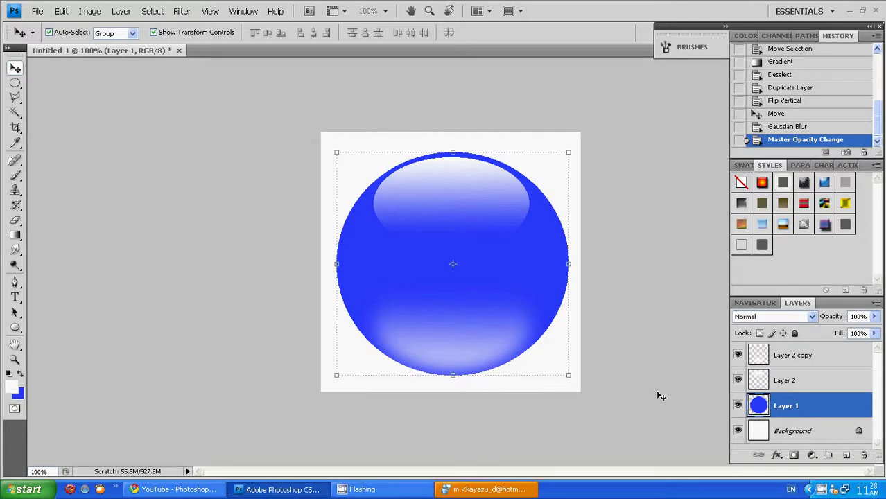
Step: Enable an Inner Shadow layer style on Layer 1 through the Layer Style menu
{"action": "left_click", "coordinate": [16, 84]}
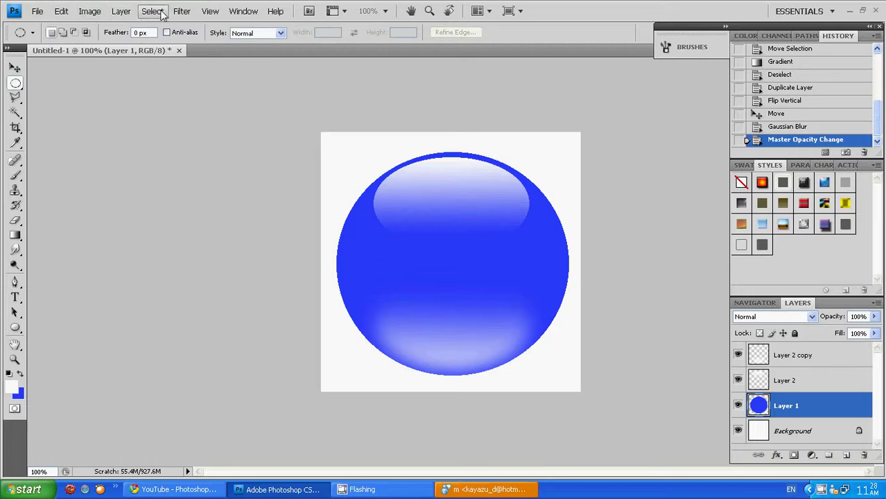
{"action": "left_click", "coordinate": [121, 11]}
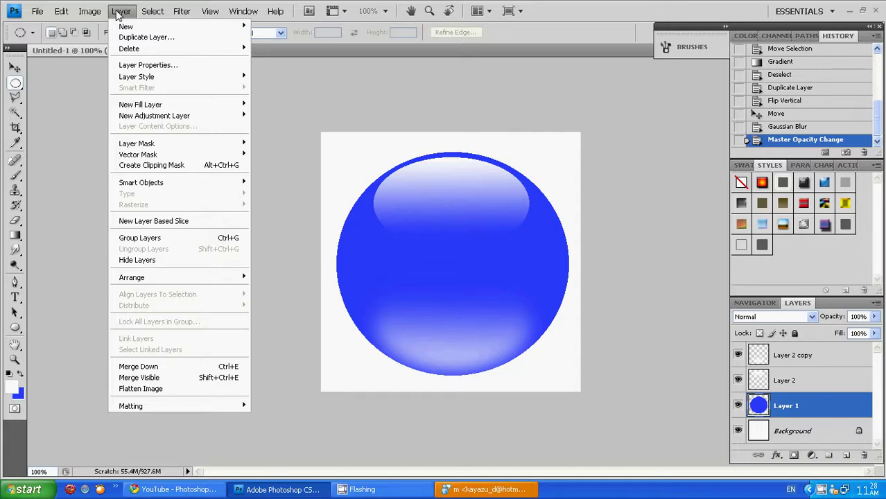
{"action": "mouse_move", "coordinate": [137, 76]}
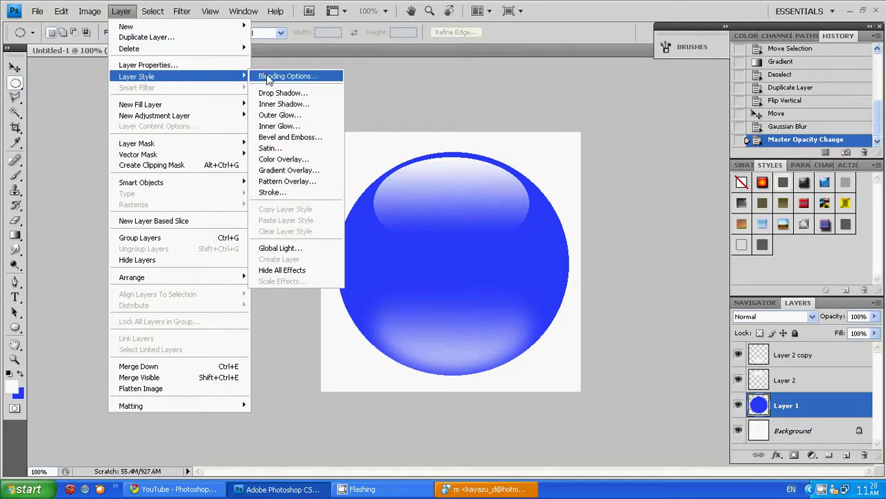
{"action": "left_click", "coordinate": [280, 106]}
{"action": "left_click", "coordinate": [281, 105]}
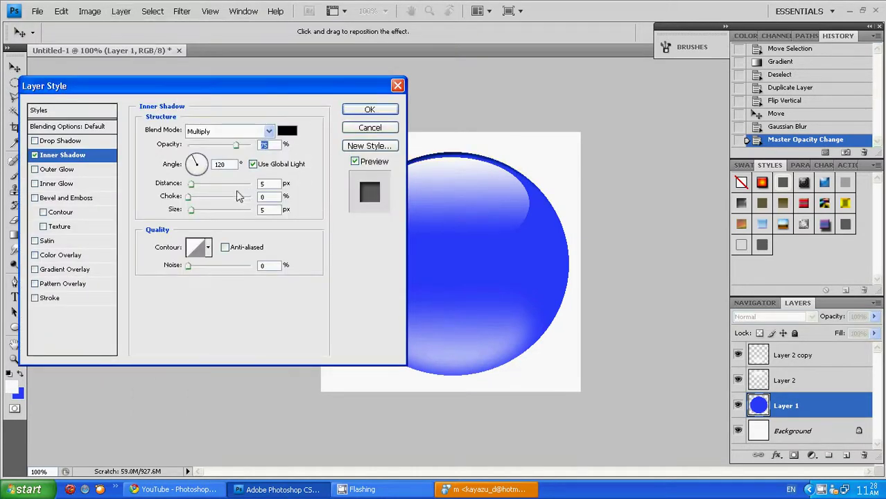
Step: Give the inner shadow a -90° angle, 13 px size, Linear contour and 85% opacity
{"action": "left_click", "coordinate": [197, 174]}
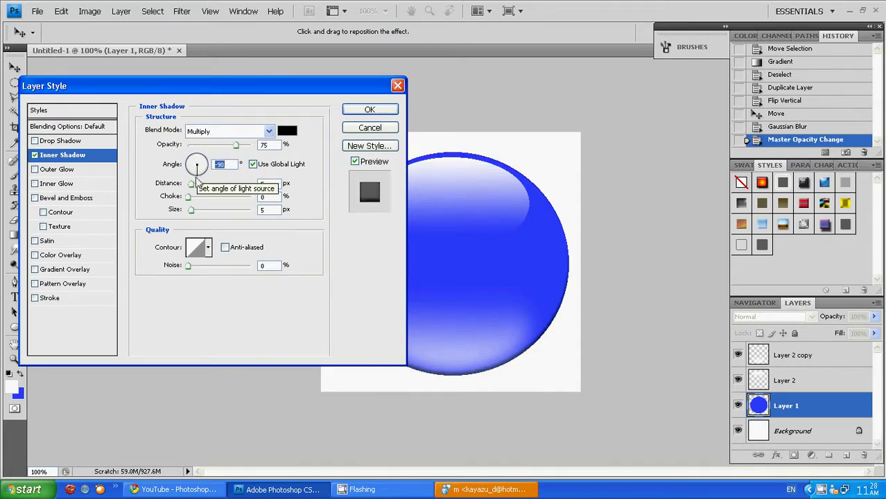
{"action": "left_click_drag", "start_coordinate": [192, 211], "coordinate": [197, 215]}
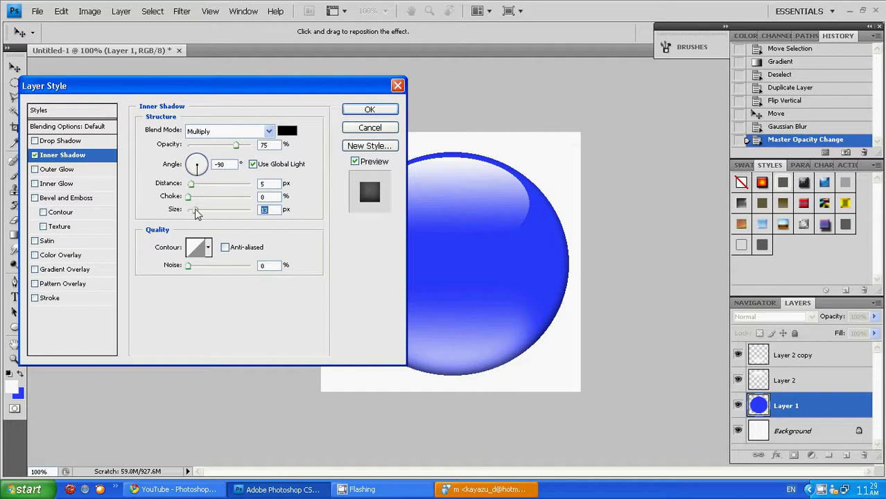
{"action": "left_click", "coordinate": [210, 248]}
{"action": "left_click", "coordinate": [156, 280]}
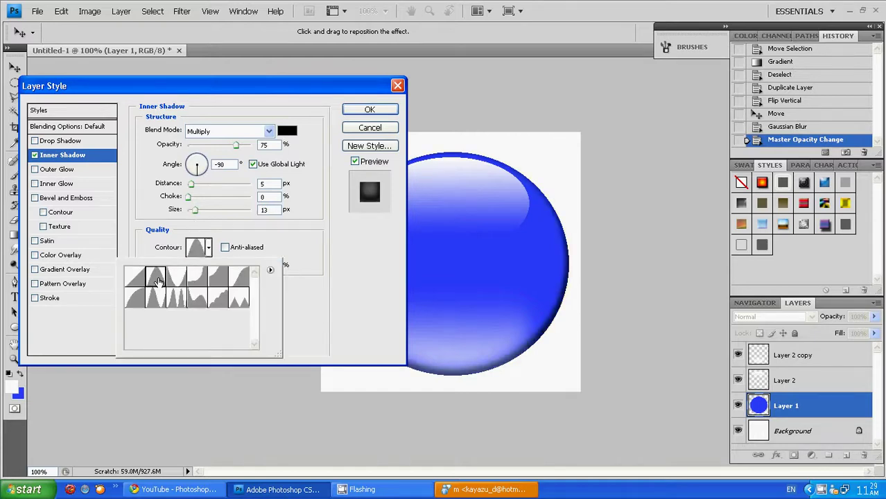
{"action": "left_click", "coordinate": [176, 278]}
{"action": "left_click", "coordinate": [197, 278]}
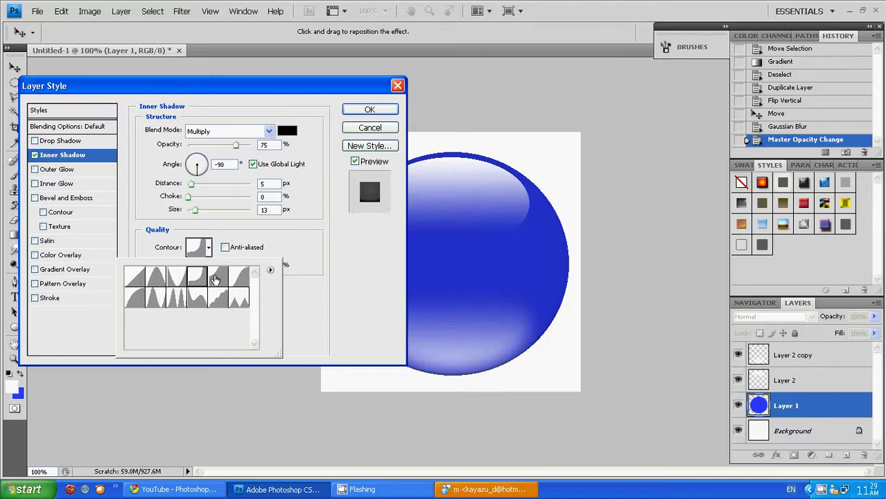
{"action": "left_click", "coordinate": [236, 279]}
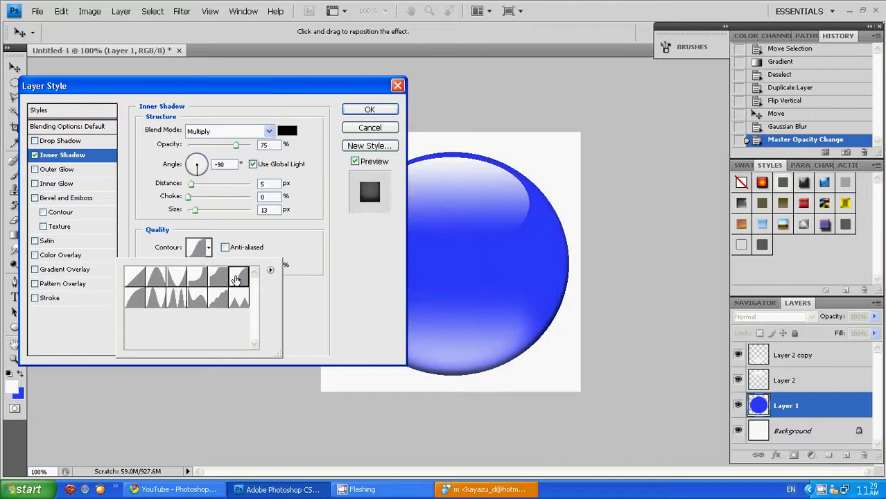
{"action": "left_click", "coordinate": [135, 277]}
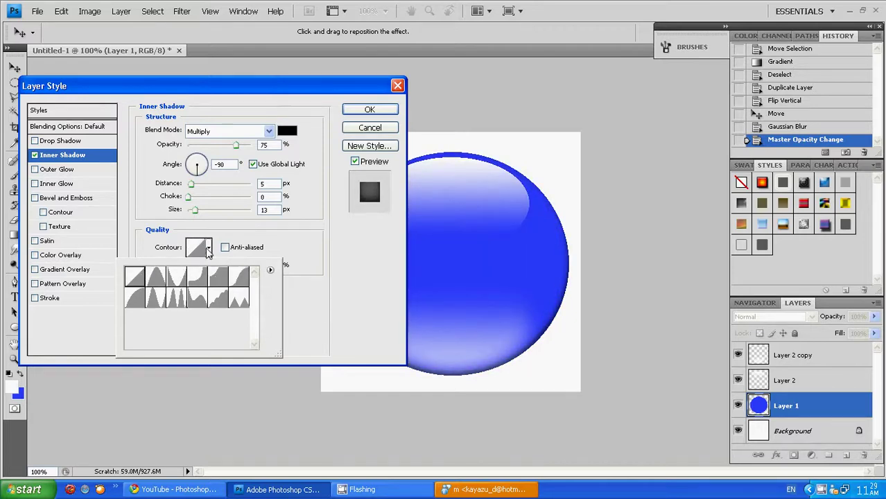
{"action": "left_click", "coordinate": [287, 247]}
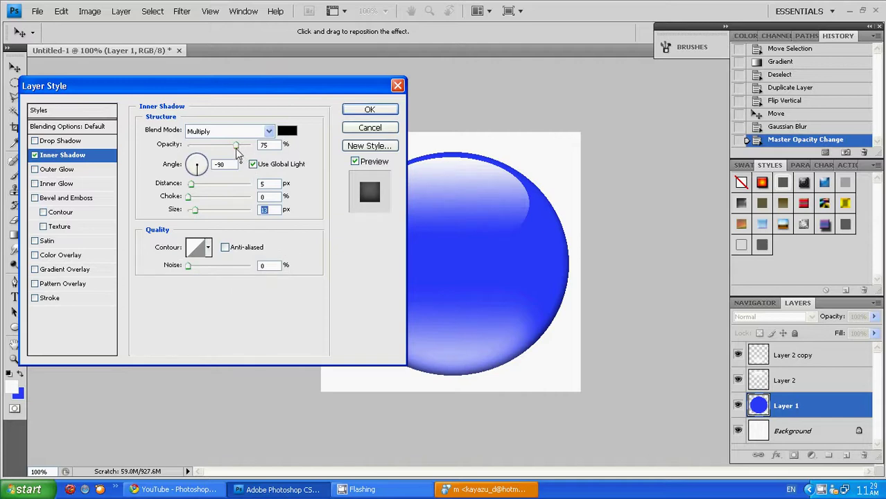
{"action": "left_click_drag", "start_coordinate": [238, 148], "coordinate": [248, 152]}
Step: Enable Inner Glow on the sphere, increase its size, and bring up its colour picker
{"action": "left_click", "coordinate": [62, 186]}
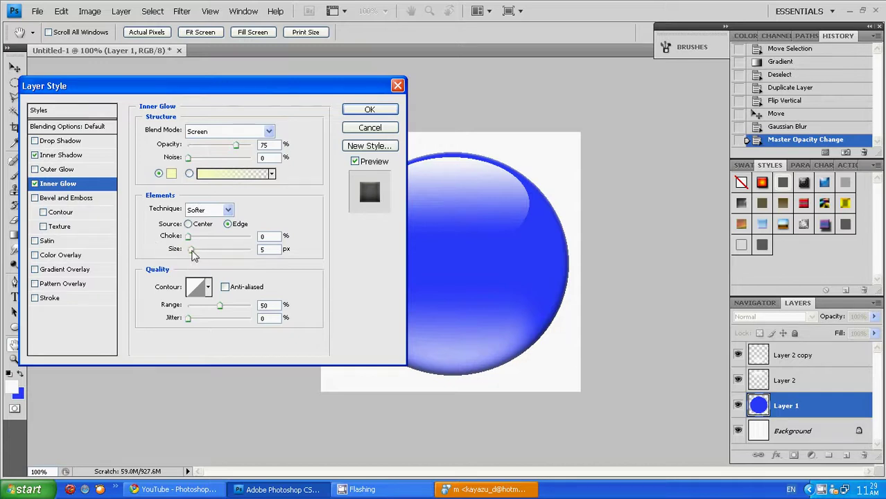
{"action": "left_click_drag", "start_coordinate": [193, 251], "coordinate": [195, 254]}
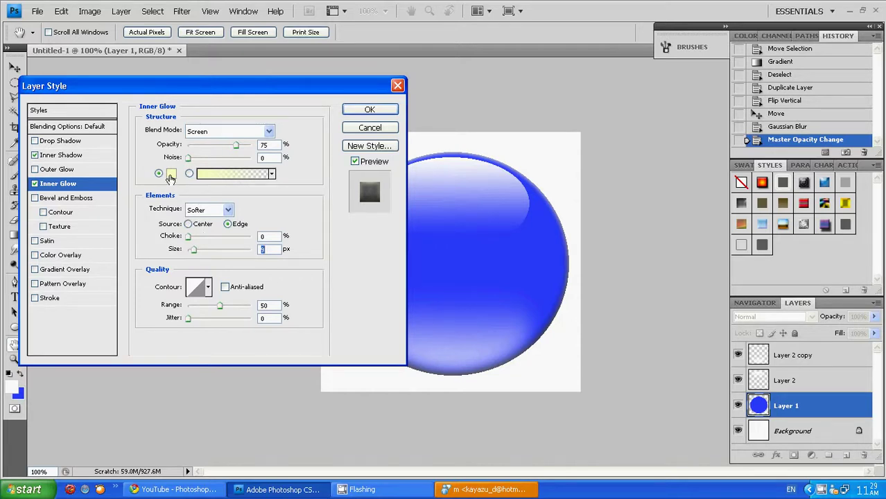
{"action": "left_click", "coordinate": [172, 176]}
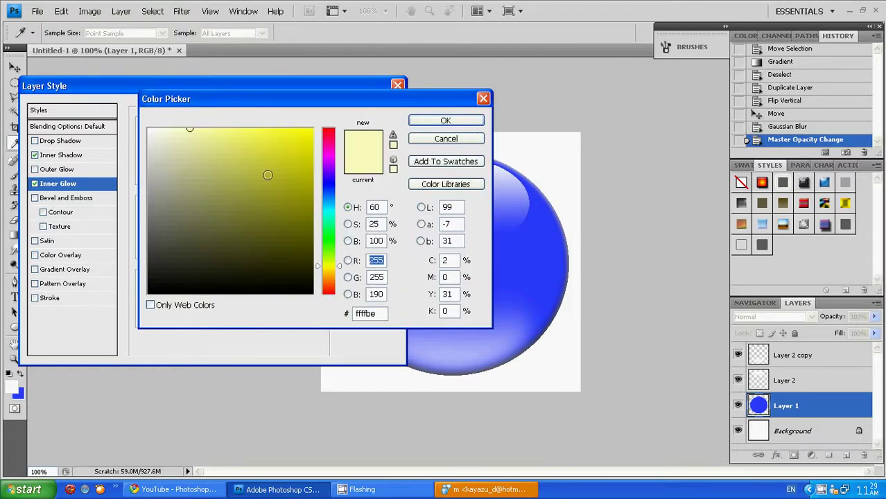
Step: Set the inner glow colour to saturated blue 0505f9 and apply the layer style
{"action": "left_click", "coordinate": [329, 184]}
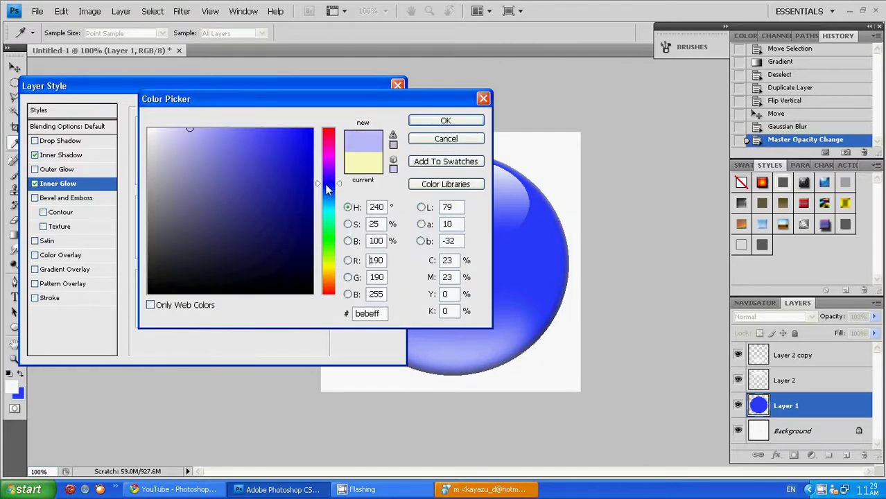
{"action": "left_click", "coordinate": [310, 132]}
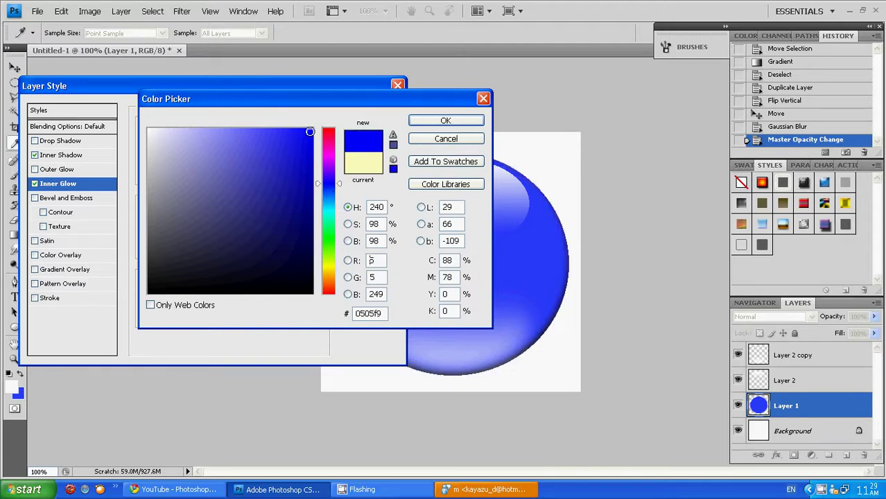
{"action": "left_click", "coordinate": [421, 122]}
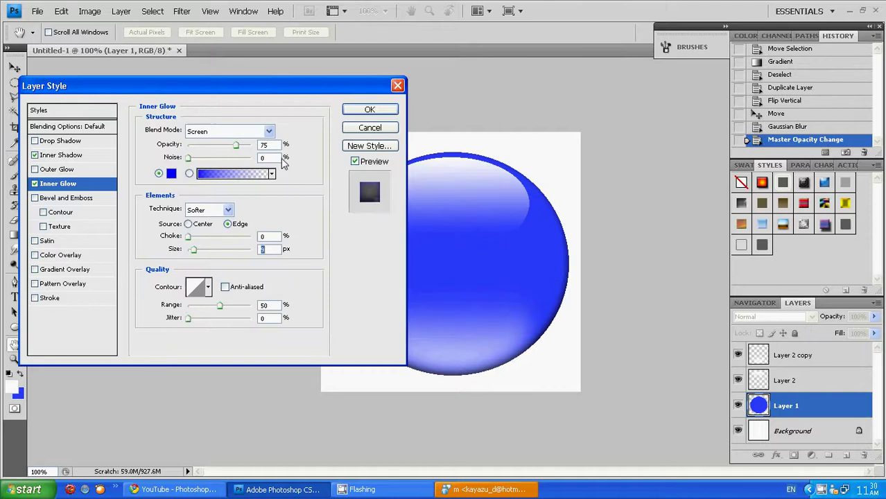
{"action": "left_click", "coordinate": [373, 111]}
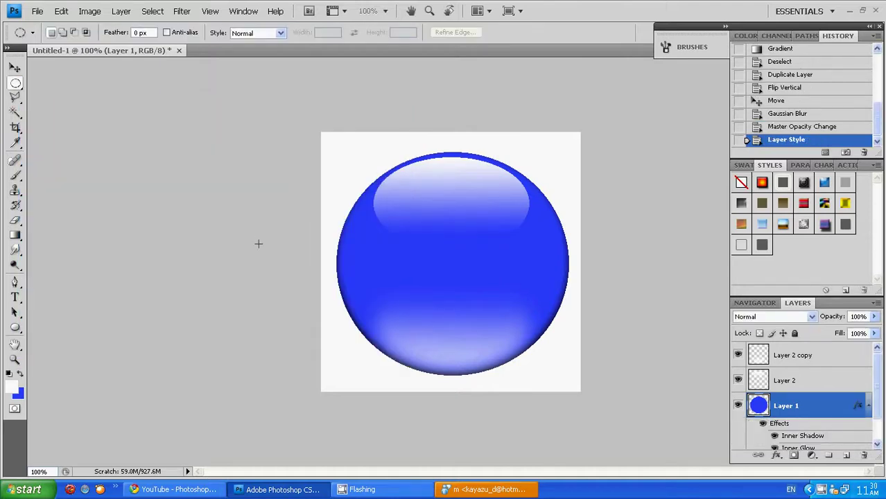
Step: Zoom the canvas out to 50% to view the finished glossy blue button
{"action": "key", "text": "z"}
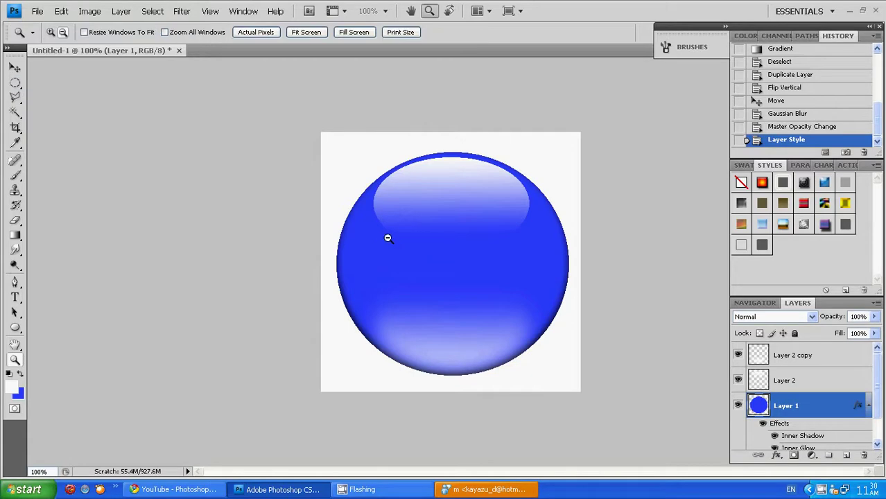
{"action": "left_click", "coordinate": [407, 247], "text": "alt"}
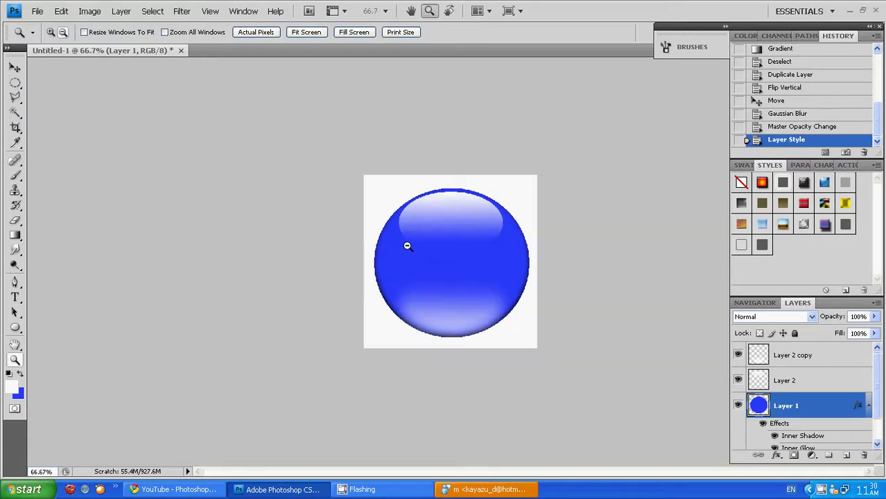
{"action": "left_click", "coordinate": [407, 247], "text": "alt"}
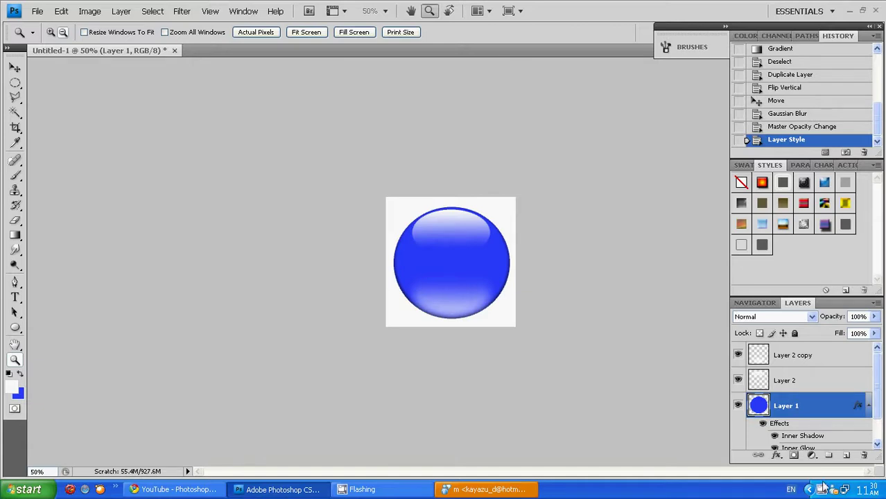
{"action": "right_click", "coordinate": [822, 489]}
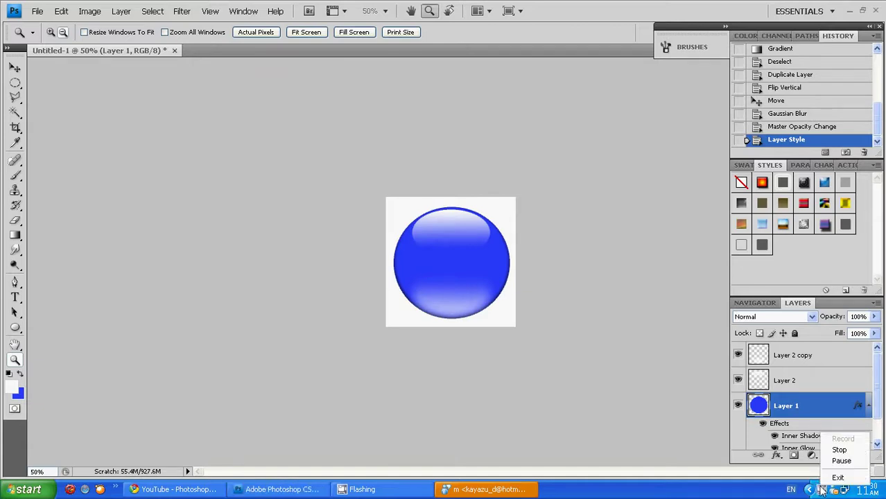